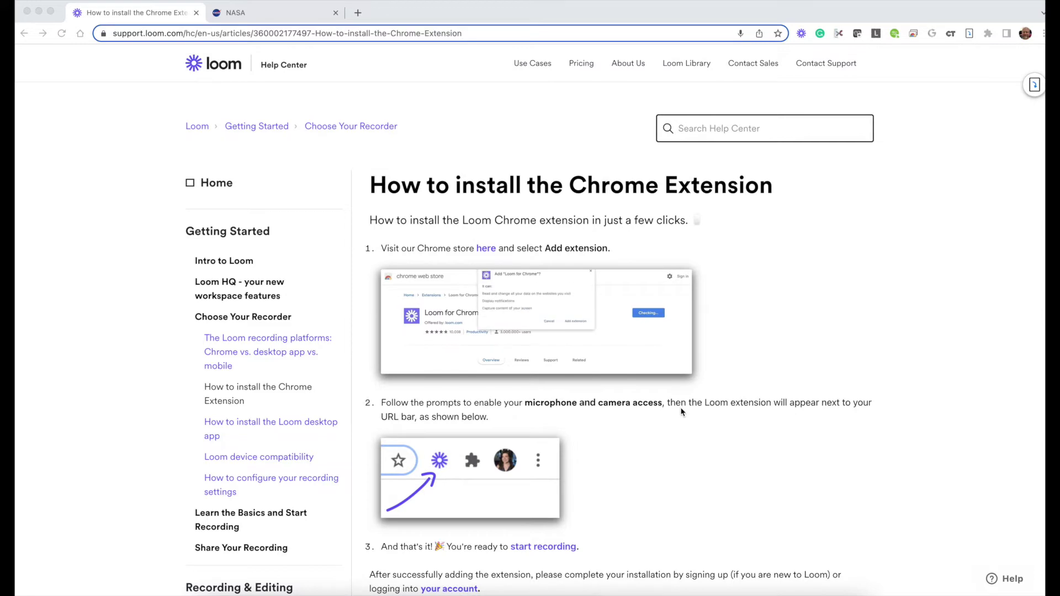
- Switch from the Loom help article to the NASA homepage tab and open the Loom recorder
{"action": "left_click", "coordinate": [285, 14]}
{"action": "mouse_move", "coordinate": [675, 65]}
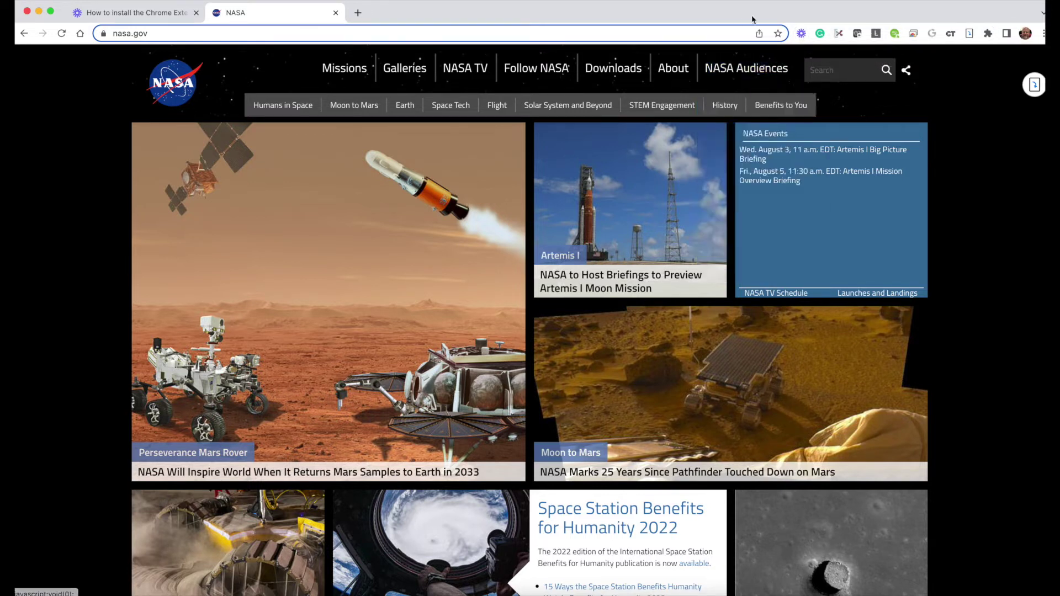
{"action": "left_click", "coordinate": [801, 34]}
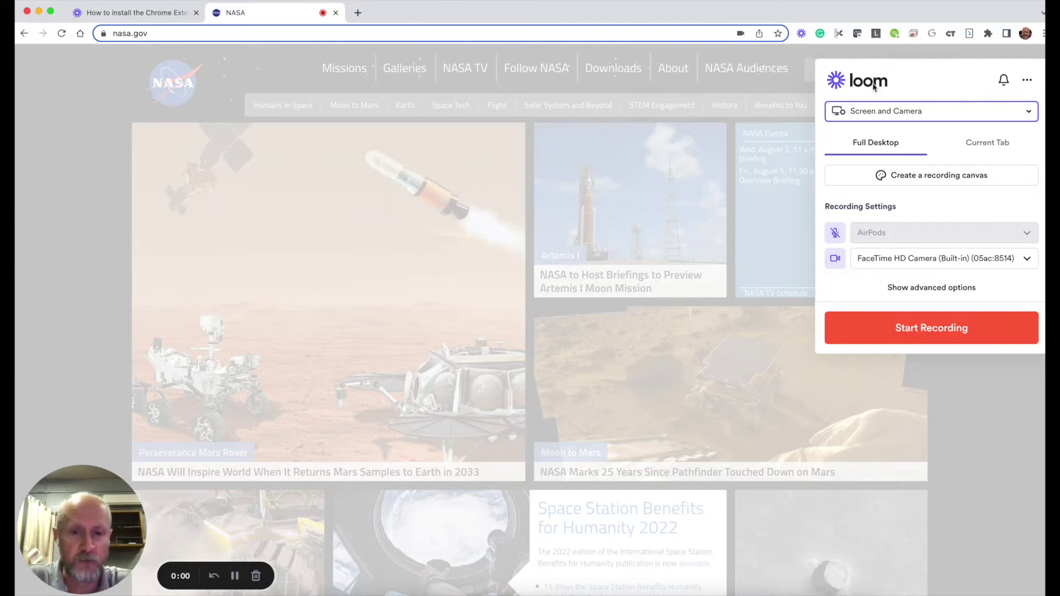
- Try Camera Only mode and different webcam bubble sizes, then return to Screen and Camera mode
{"action": "left_click", "coordinate": [864, 114]}
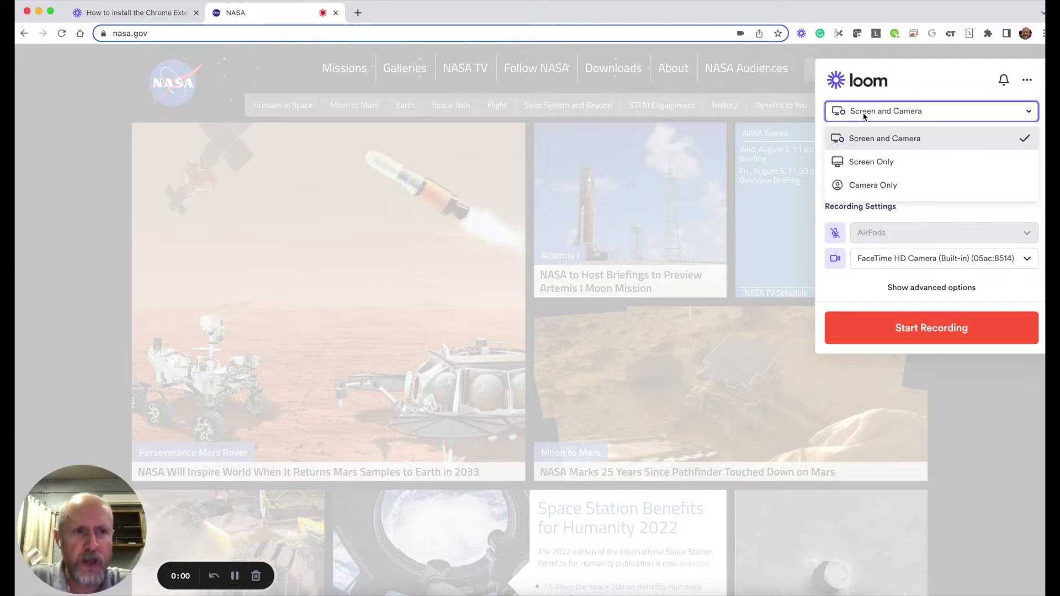
{"action": "left_click", "coordinate": [881, 189]}
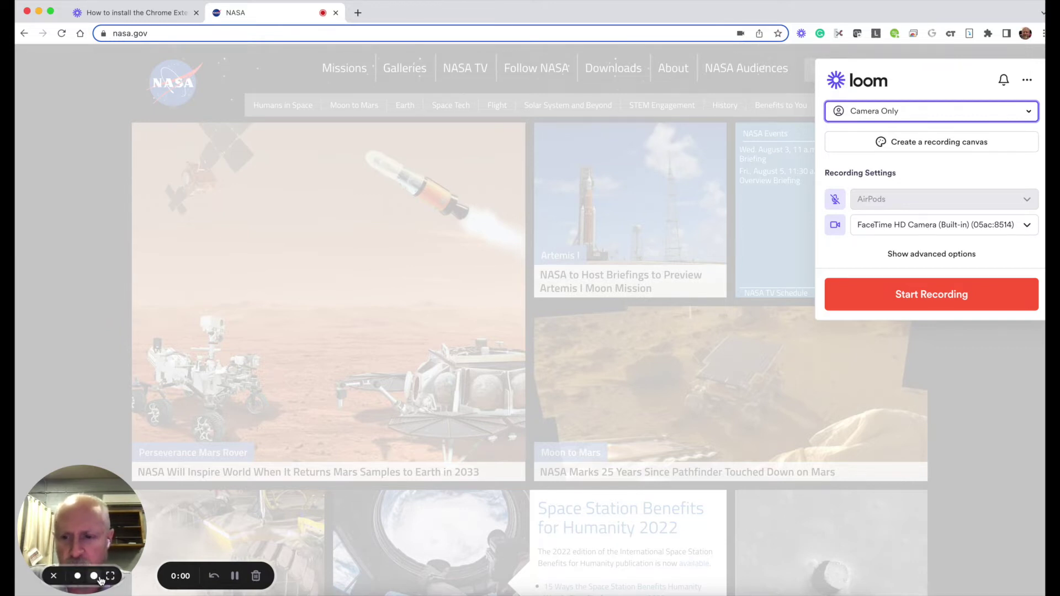
{"action": "left_click", "coordinate": [95, 575]}
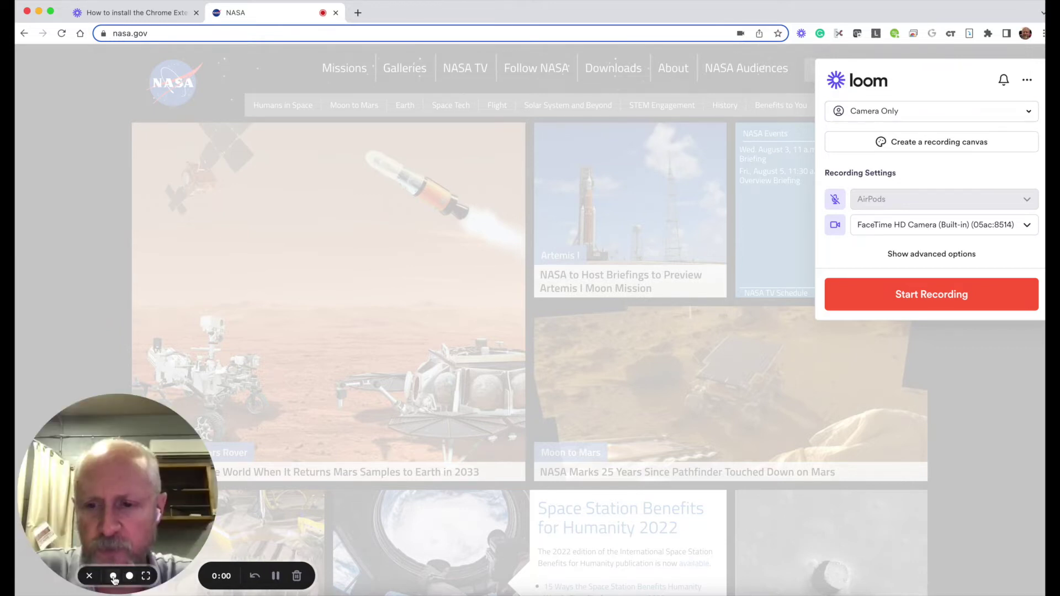
{"action": "left_click", "coordinate": [114, 577]}
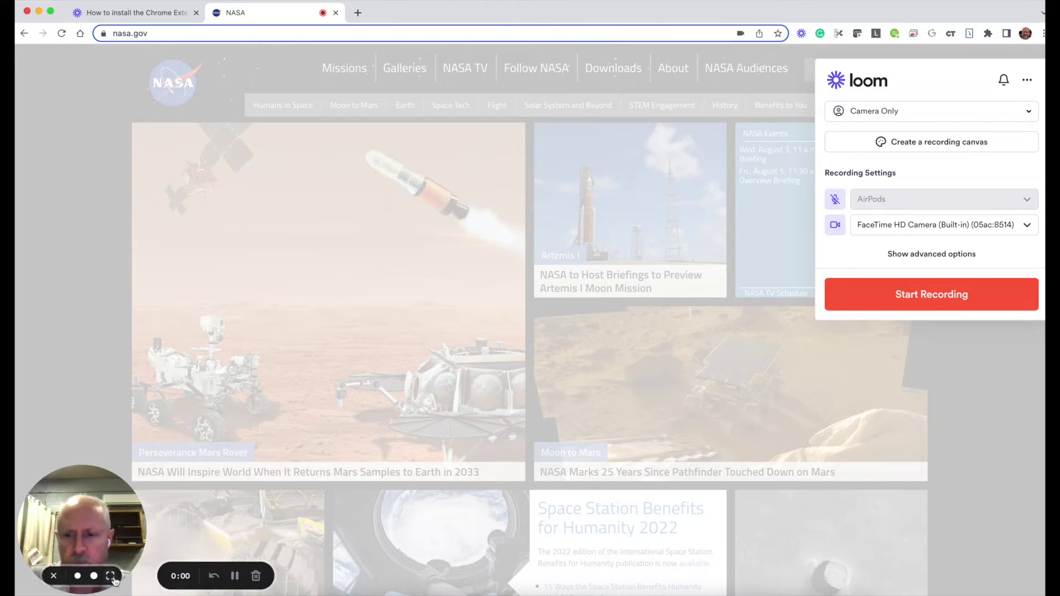
{"action": "left_click", "coordinate": [113, 577]}
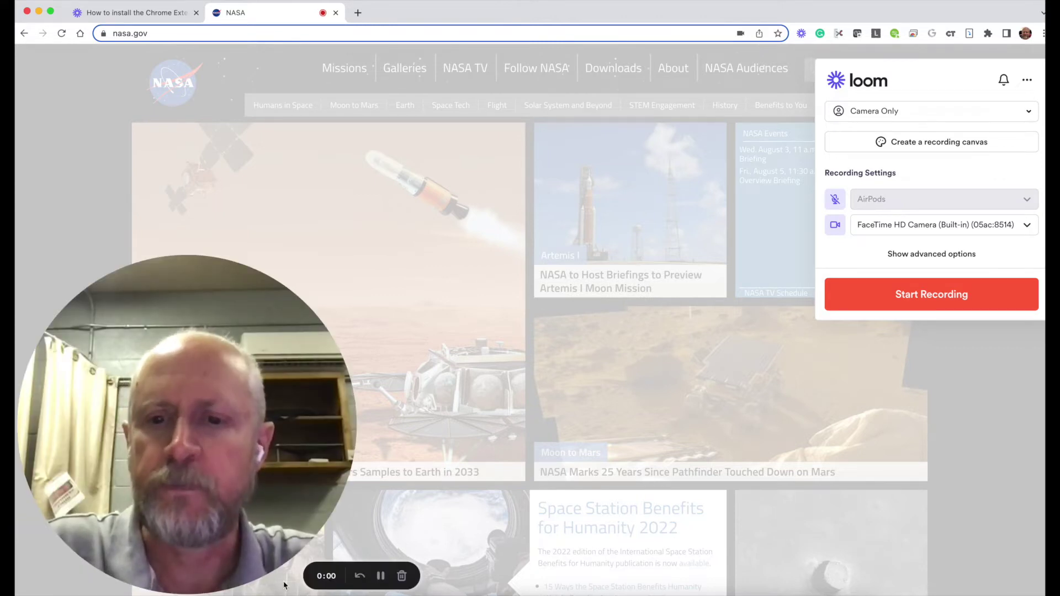
{"action": "left_click", "coordinate": [186, 577]}
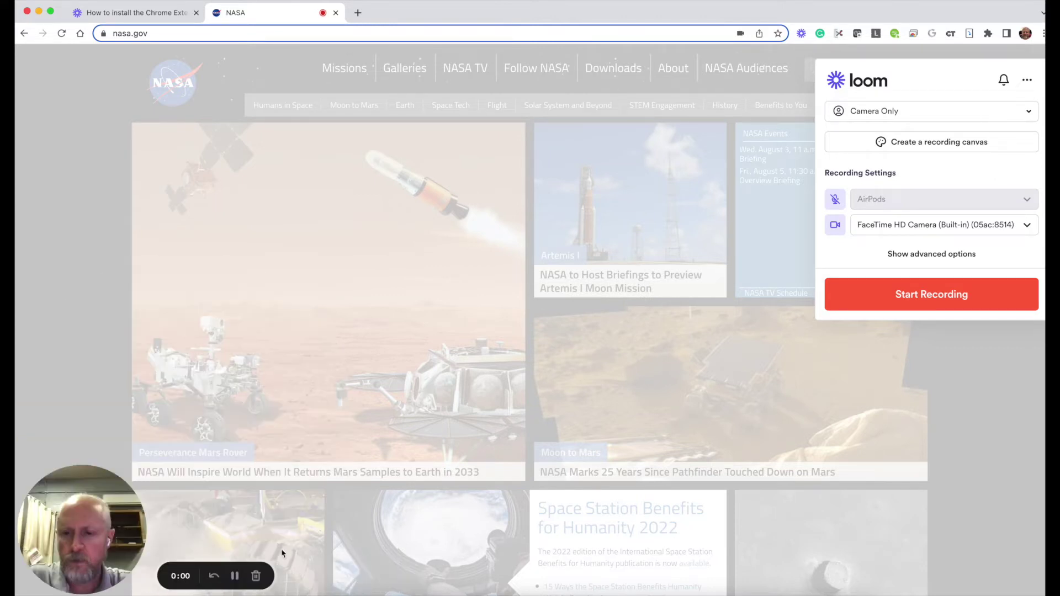
{"action": "left_click", "coordinate": [883, 111]}
{"action": "left_click", "coordinate": [874, 144]}
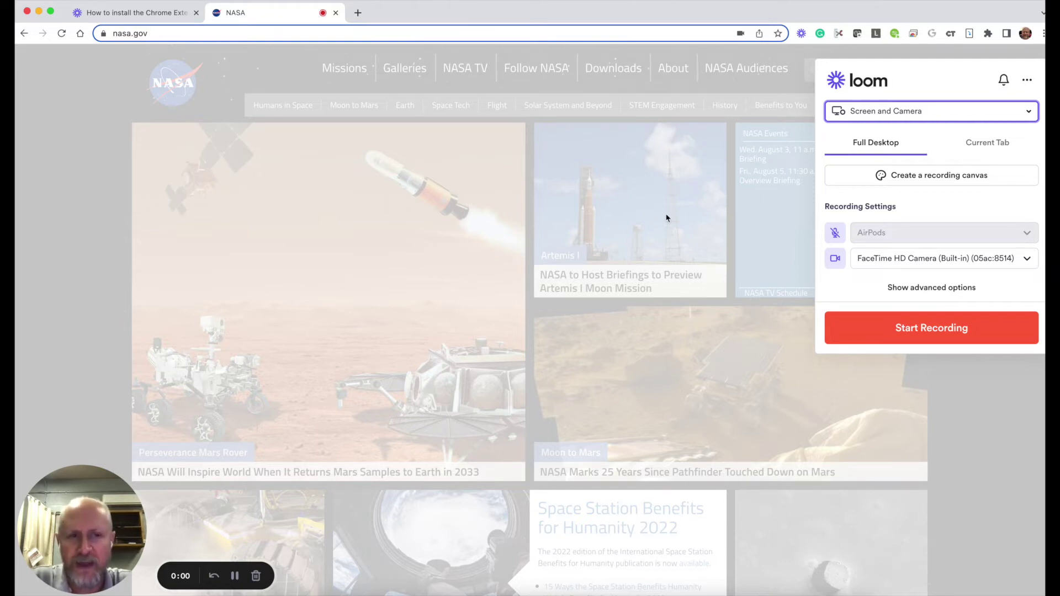
- Set capture to Full Desktop instead of Current Tab and unmute the microphone
{"action": "left_click", "coordinate": [1001, 144]}
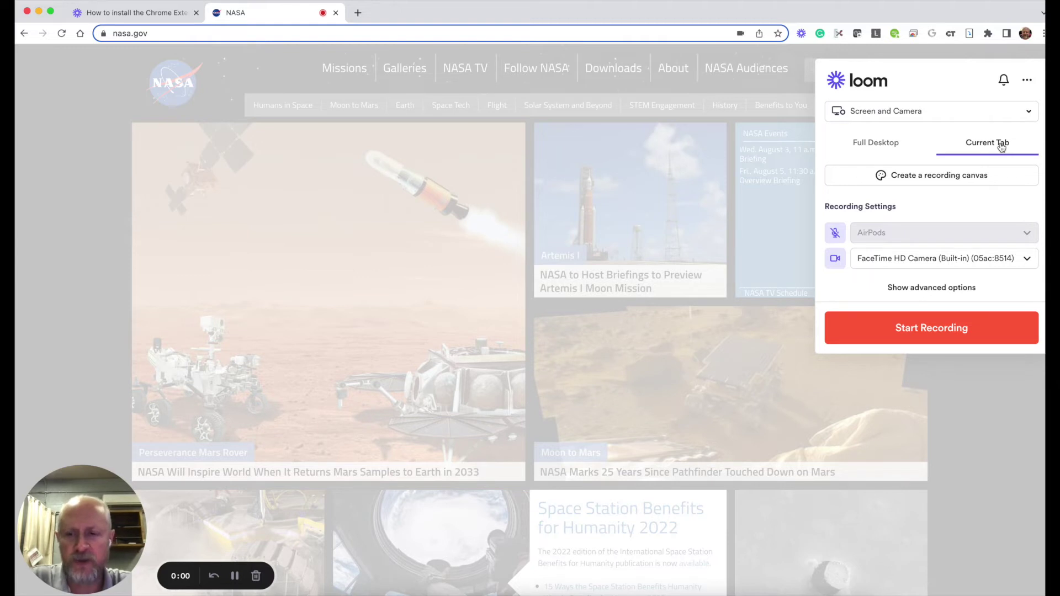
{"action": "left_click", "coordinate": [882, 148]}
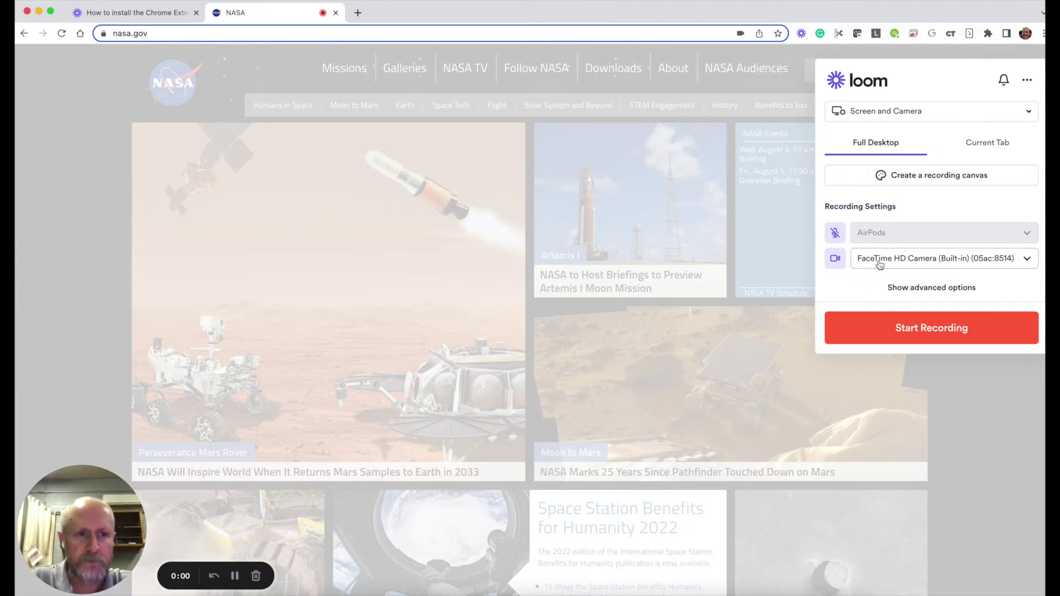
{"action": "left_click", "coordinate": [836, 234]}
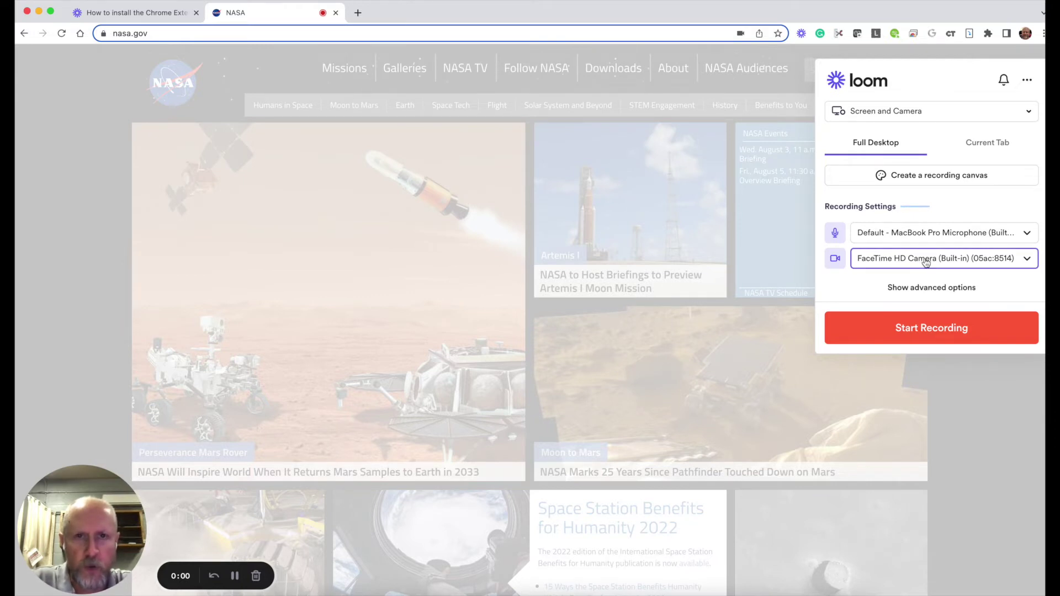
- Keep FaceTime HD Camera as the camera and start the recording
{"action": "left_click", "coordinate": [926, 262]}
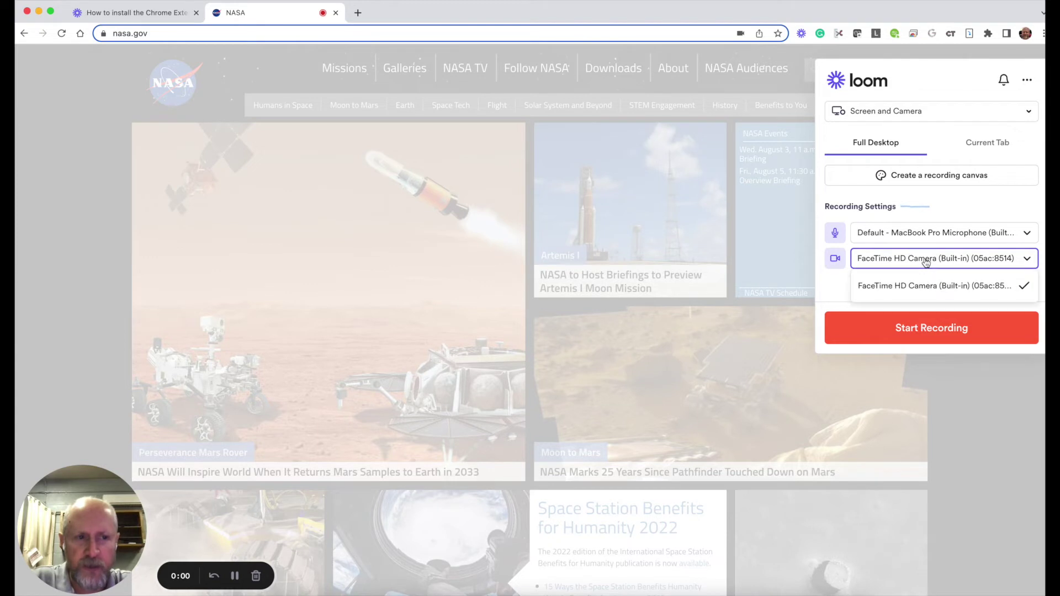
{"action": "left_click", "coordinate": [925, 263]}
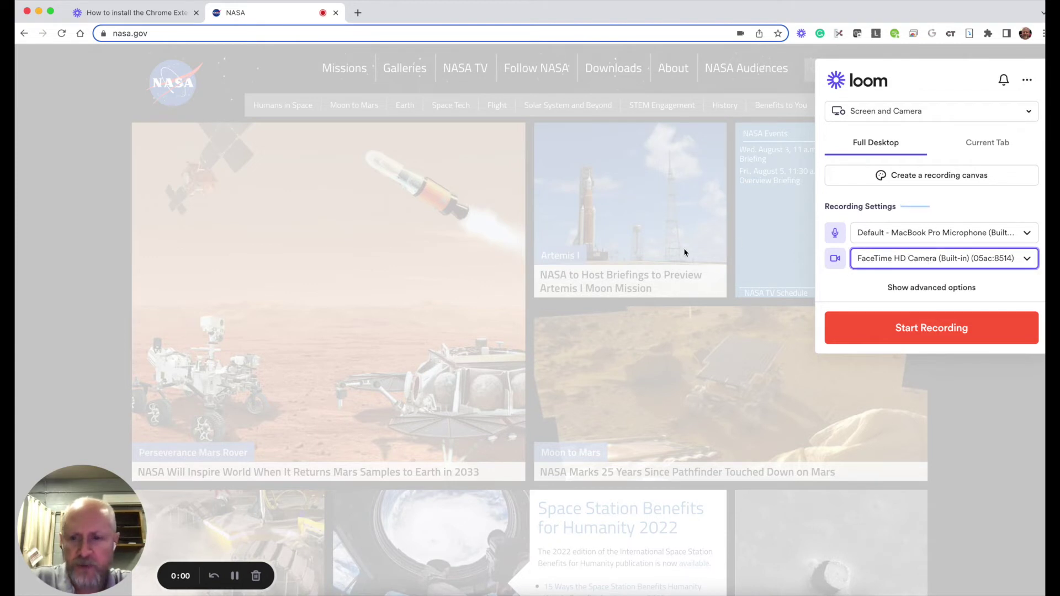
{"action": "left_click", "coordinate": [882, 337]}
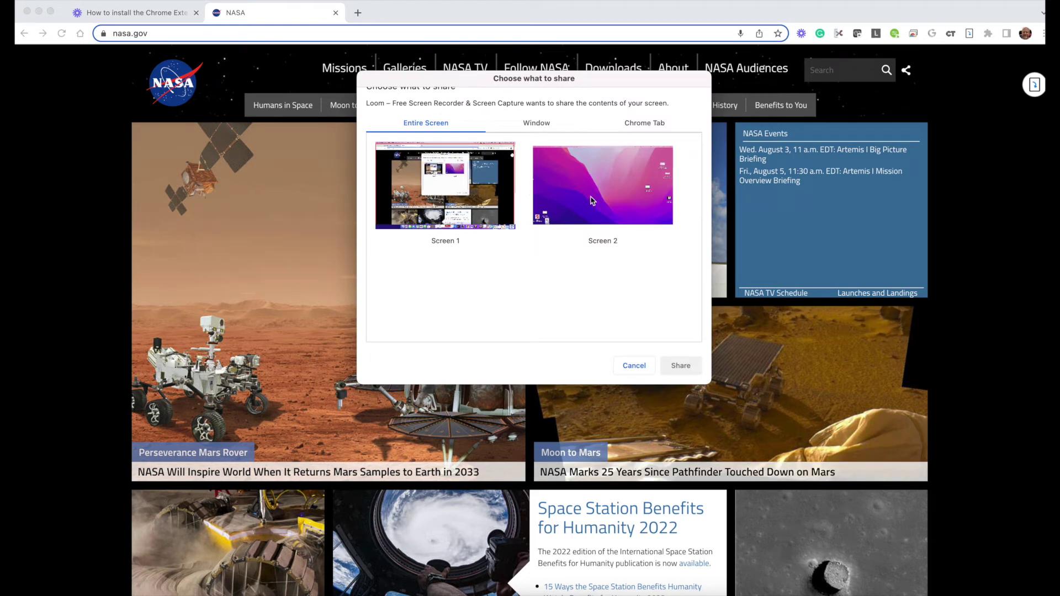
- Share Screen 1 to begin capturing the NASA homepage
{"action": "left_click", "coordinate": [418, 200]}
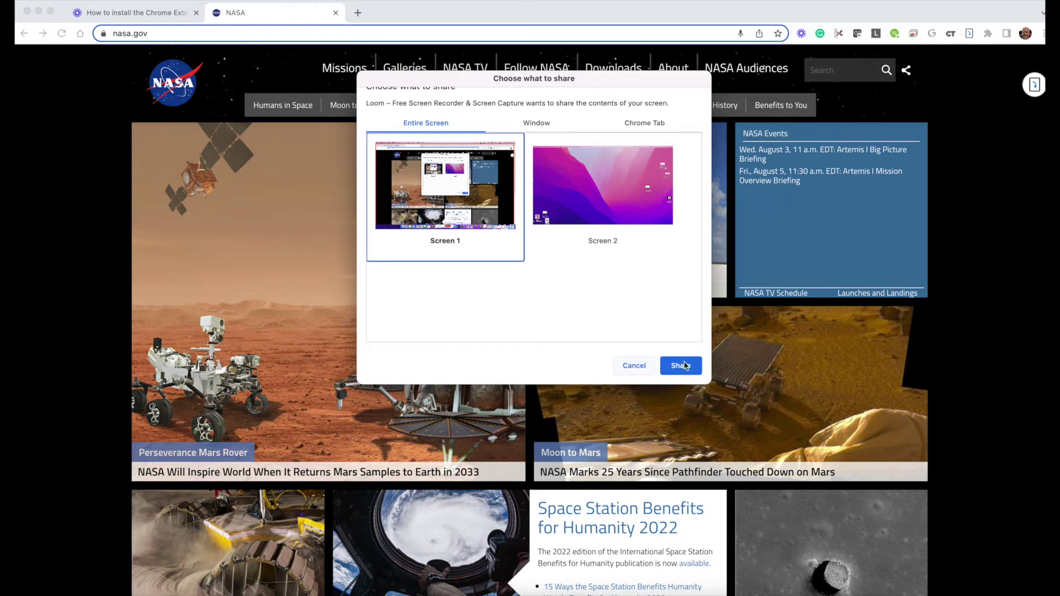
{"action": "left_click", "coordinate": [684, 365]}
{"action": "left_click", "coordinate": [680, 366]}
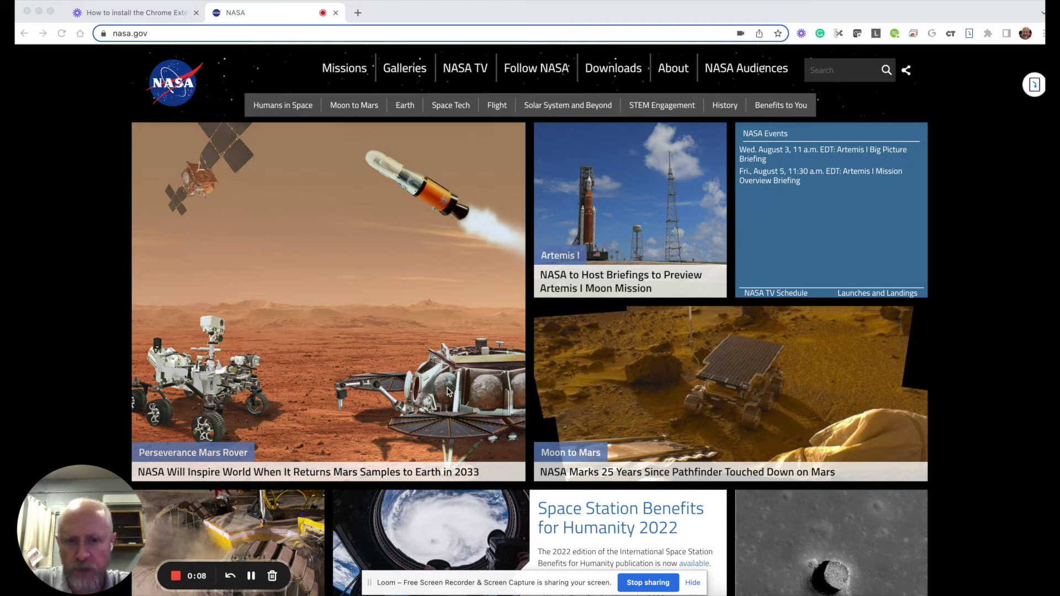
- Move the webcam bubble to mid-left, dismiss the sharing notice, and stop at about 0:30
{"action": "left_click", "coordinate": [145, 531]}
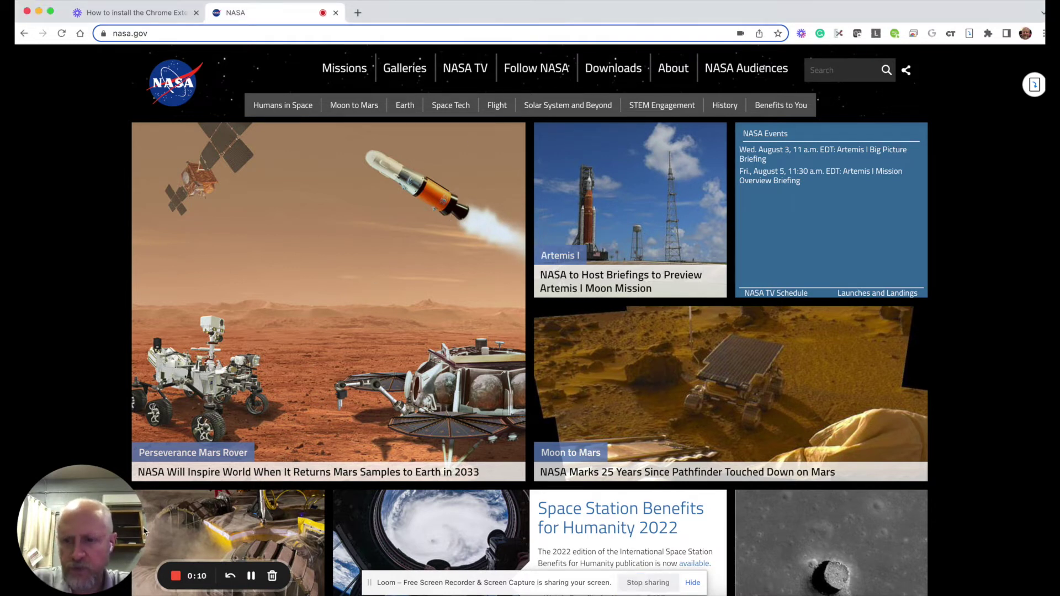
{"action": "left_click_drag", "start_coordinate": [145, 531], "coordinate": [105, 263]}
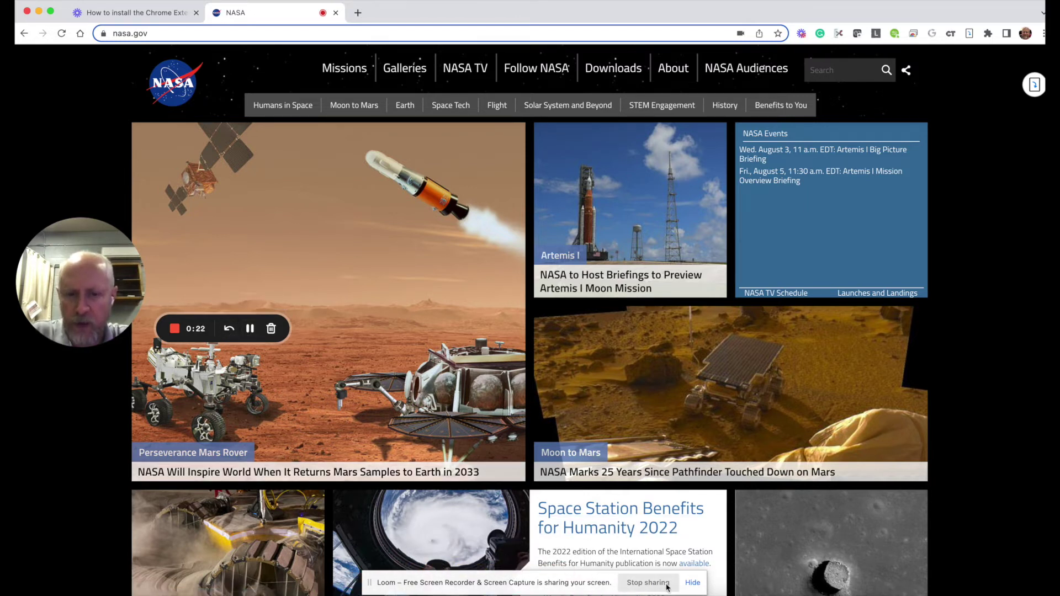
{"action": "left_click", "coordinate": [692, 582]}
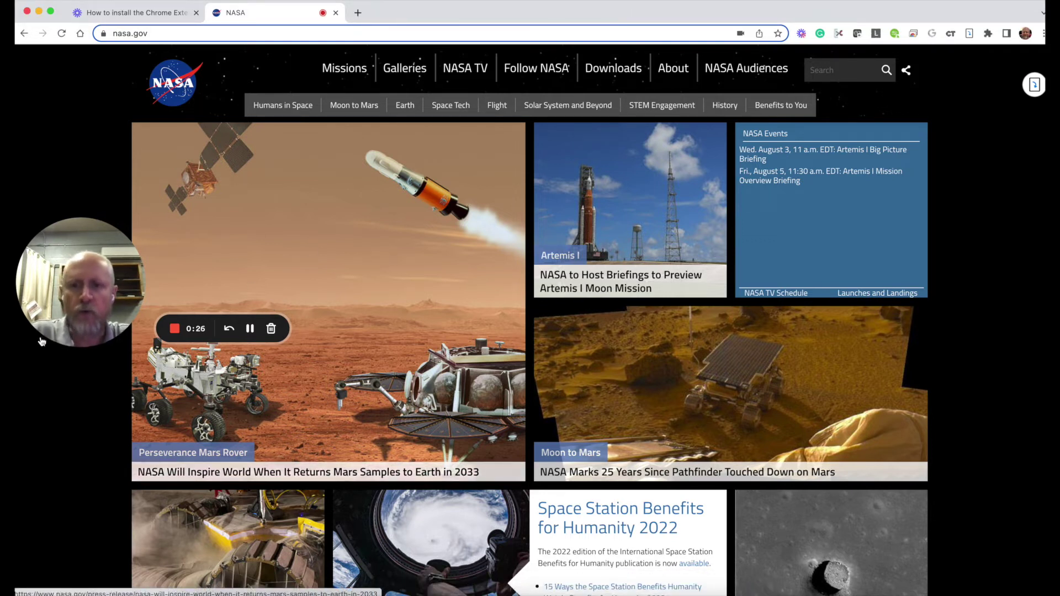
{"action": "left_click", "coordinate": [174, 330]}
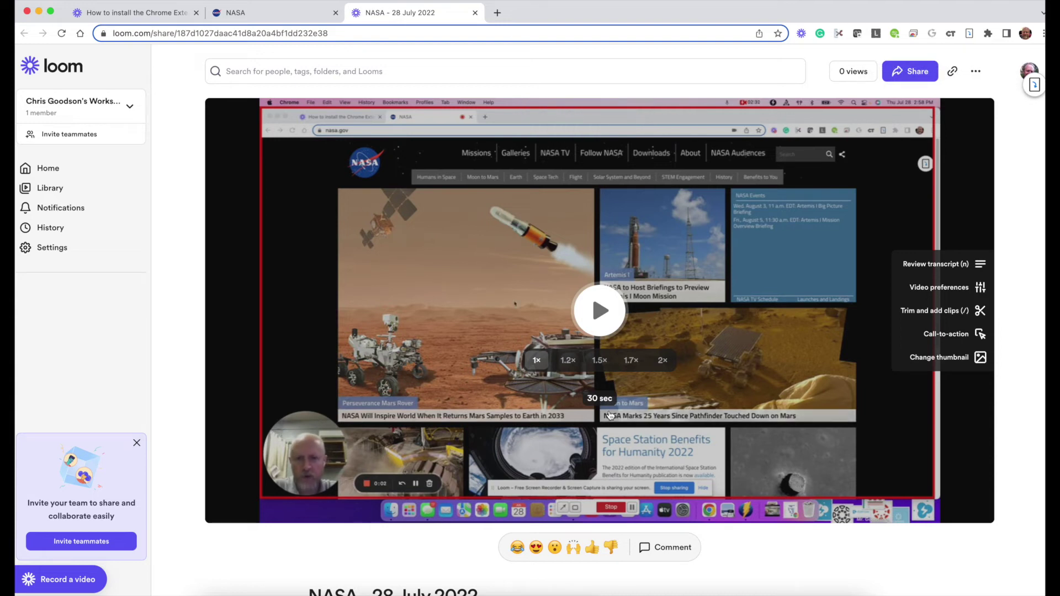
- Play the 0:31 video on its share page, pause it at 0:04, and scroll down
{"action": "left_click", "coordinate": [615, 328]}
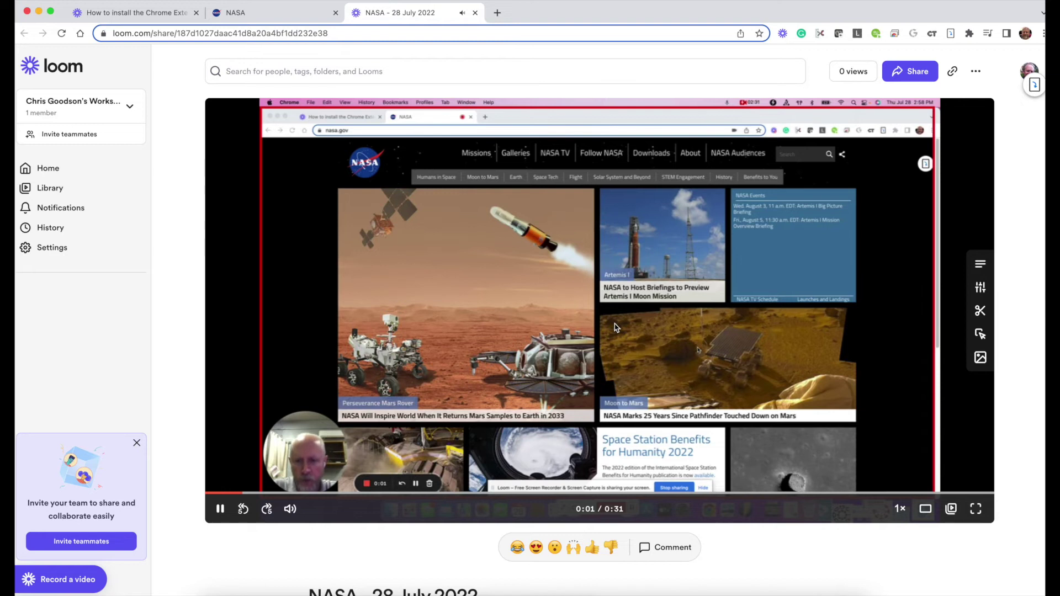
{"action": "left_click", "coordinate": [563, 309]}
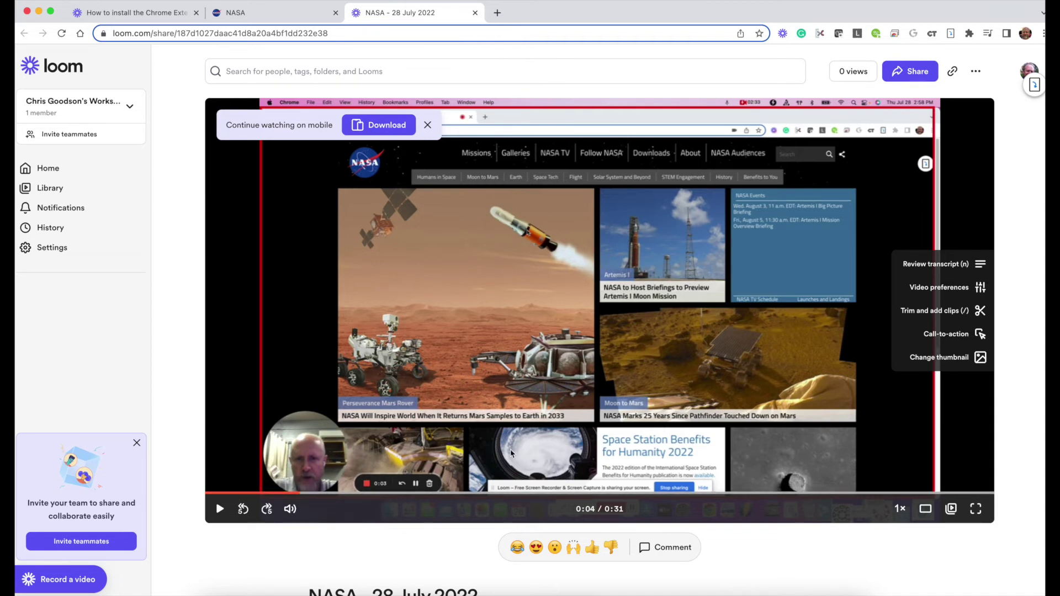
{"action": "scroll", "coordinate": [510, 452], "scroll_direction": "down", "scroll_amount": 3}
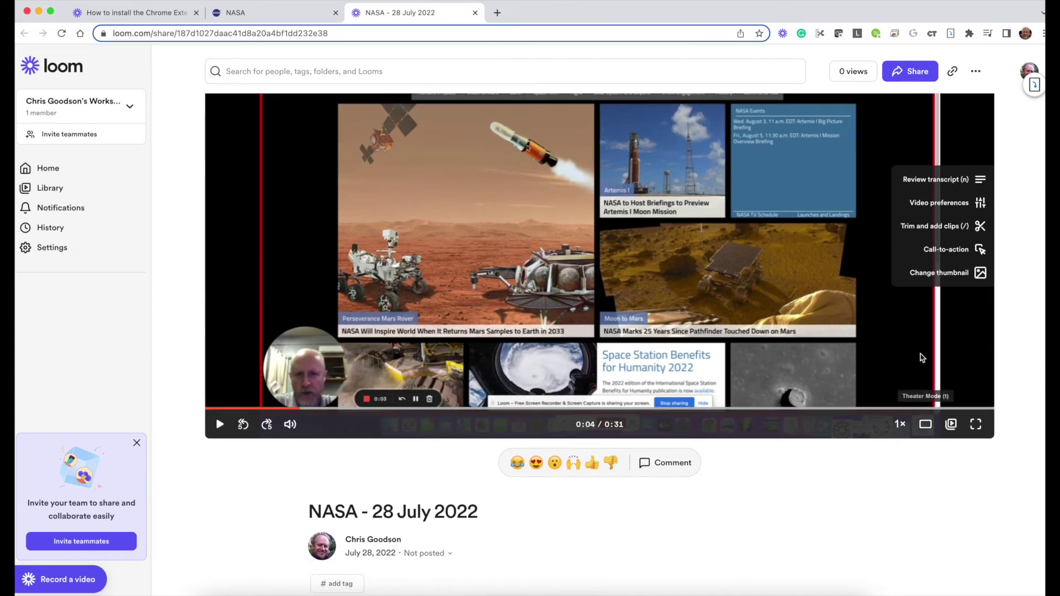
- Trim the video to run from 0:00.3 to 0:27.5 and save the changes
{"action": "left_click", "coordinate": [945, 227]}
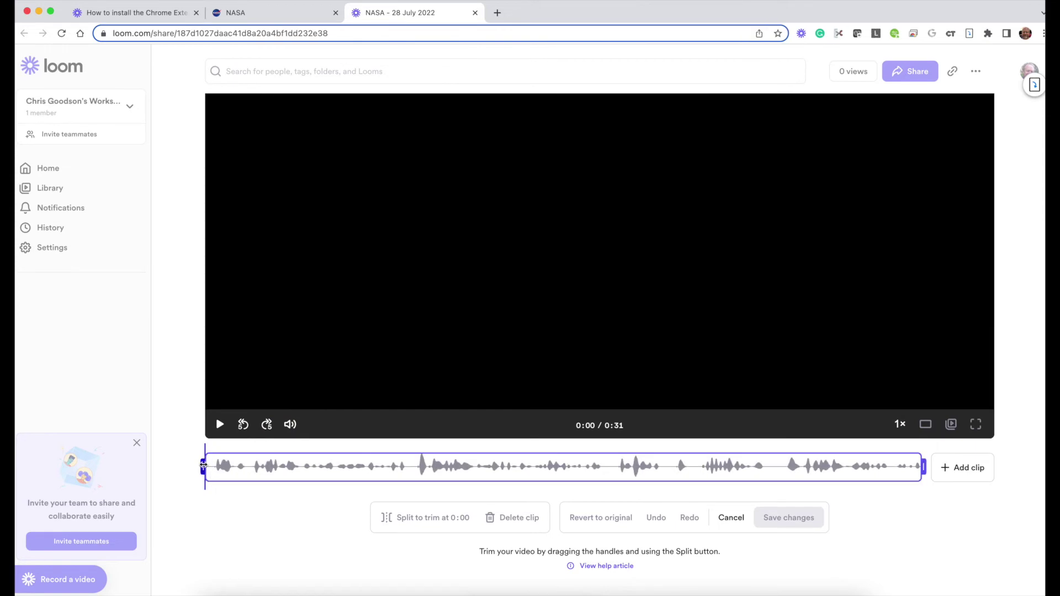
{"action": "left_click_drag", "start_coordinate": [203, 465], "coordinate": [211, 466]}
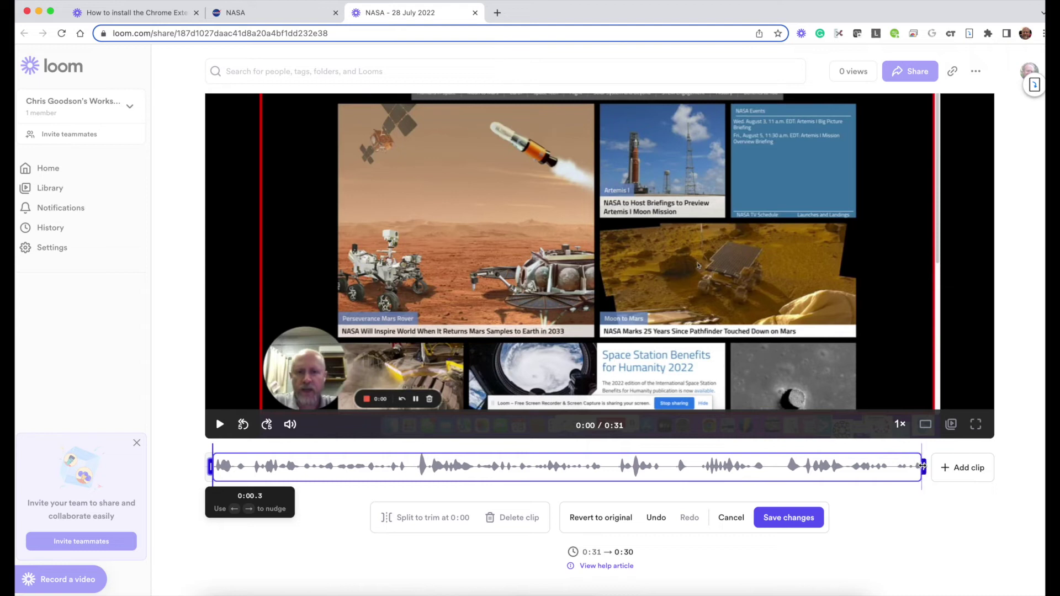
{"action": "left_click_drag", "start_coordinate": [922, 467], "coordinate": [851, 465]}
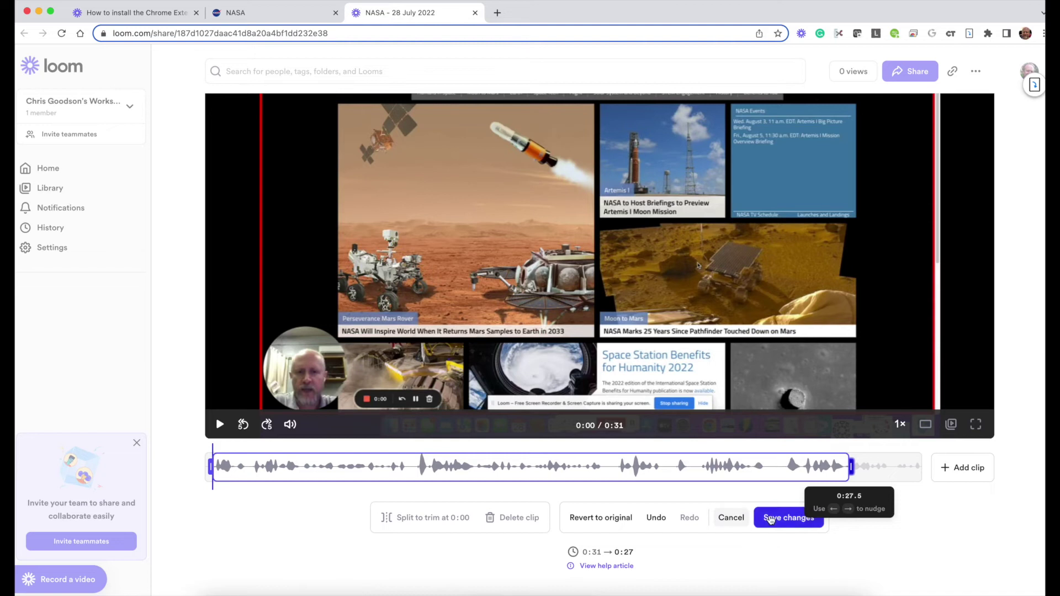
{"action": "left_click", "coordinate": [773, 517]}
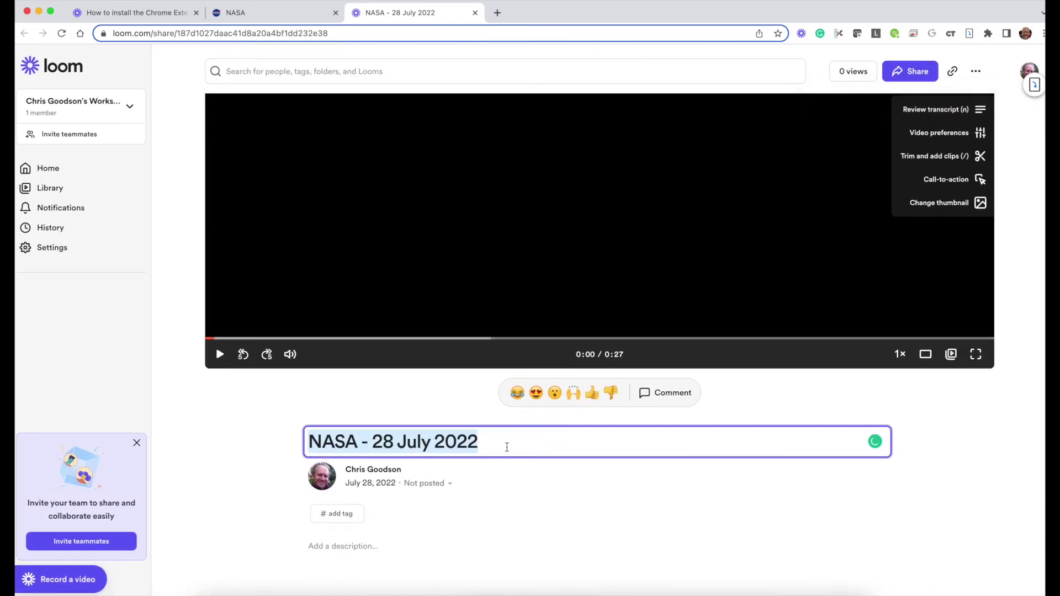
- Retitle the video 'NASA Video' and copy its link from the Share dialog
{"action": "type", "text": "NASA"}
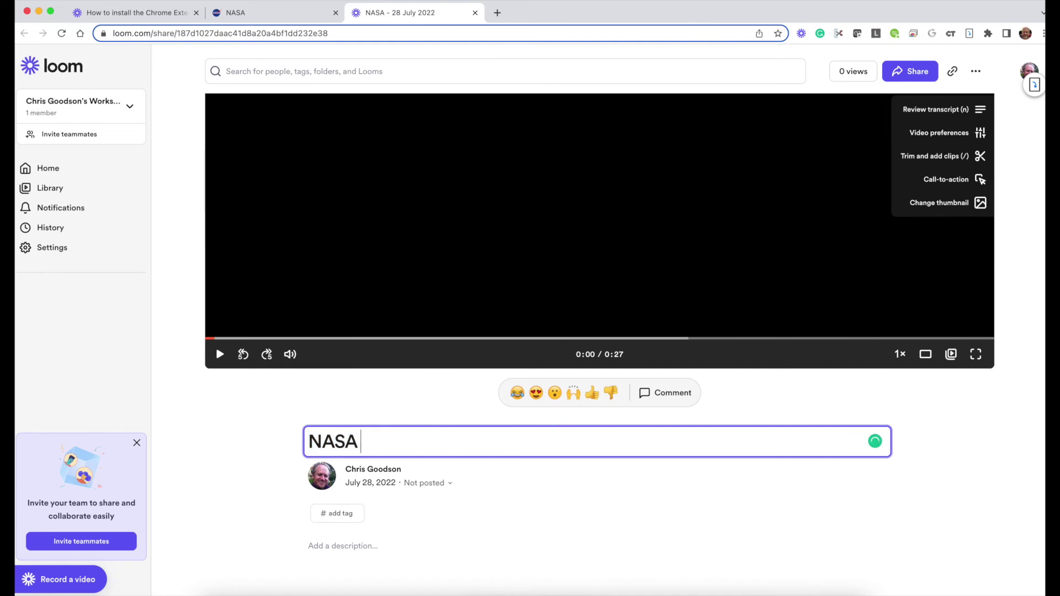
{"action": "type", "text": " Video"}
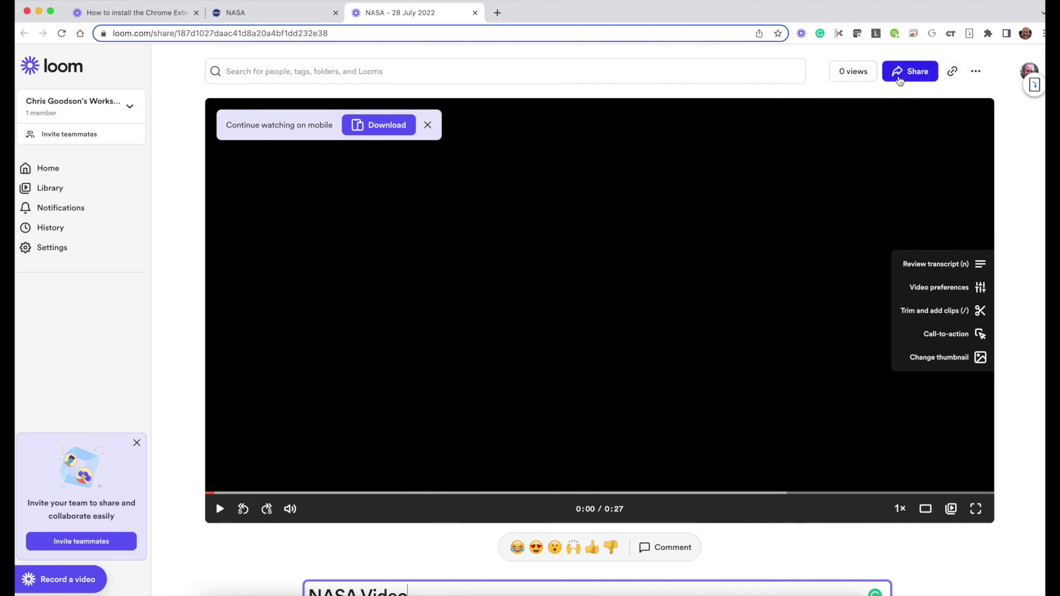
{"action": "left_click", "coordinate": [899, 81]}
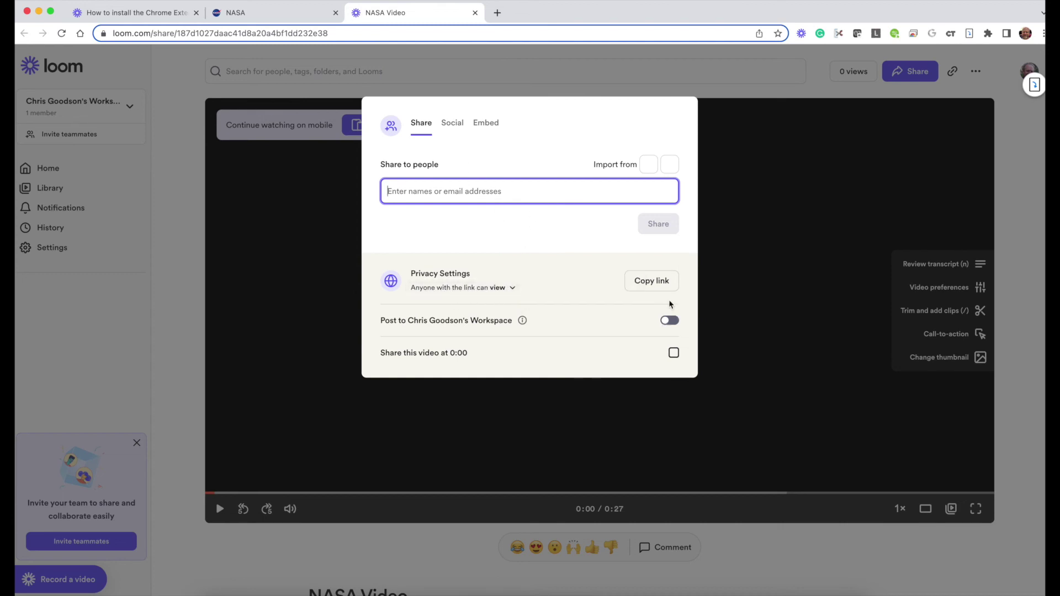
{"action": "left_click", "coordinate": [641, 287]}
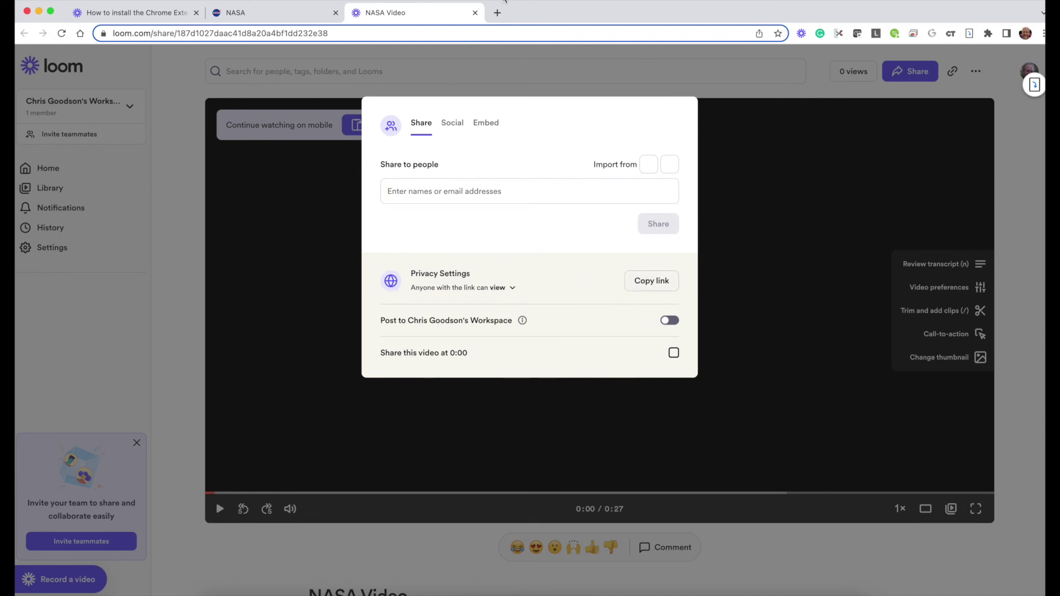
- Paste the copied share link into a new Chrome tab's address bar and load it
{"action": "left_click", "coordinate": [497, 12]}
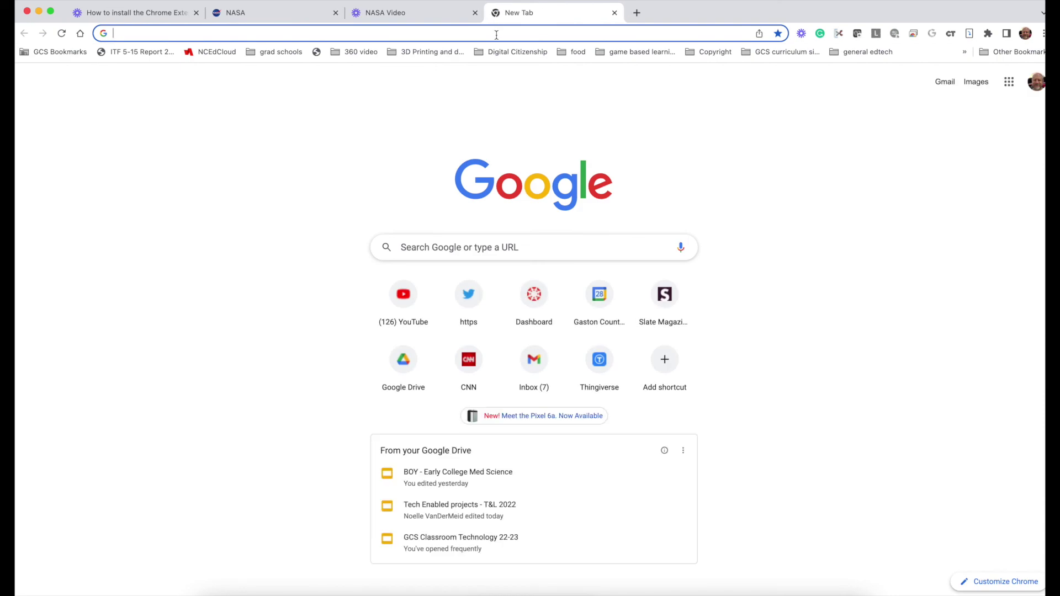
{"action": "left_click", "coordinate": [496, 34]}
{"action": "right_click", "coordinate": [496, 39]}
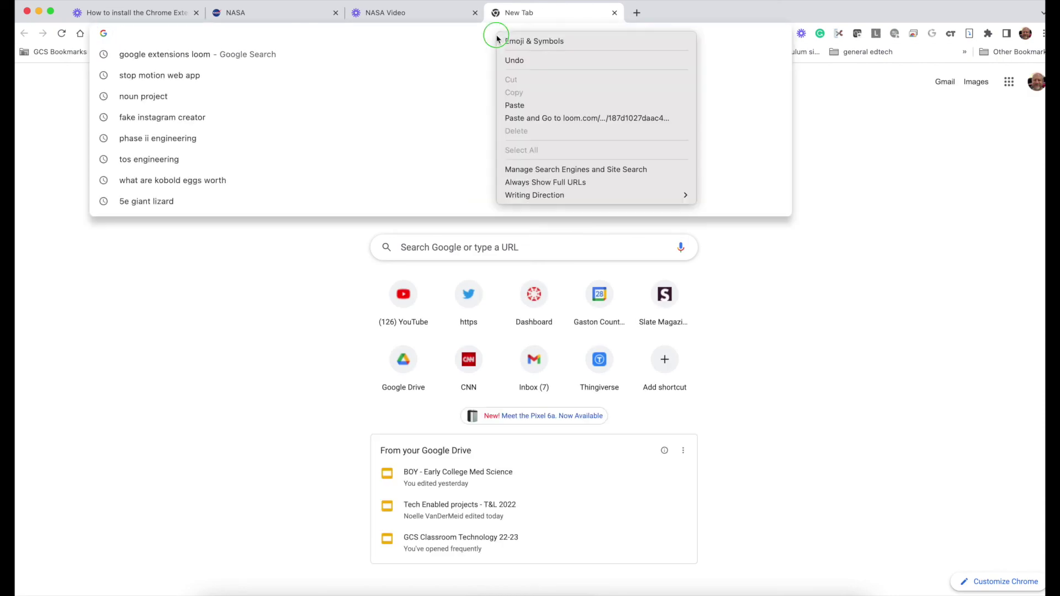
{"action": "left_click", "coordinate": [515, 105]}
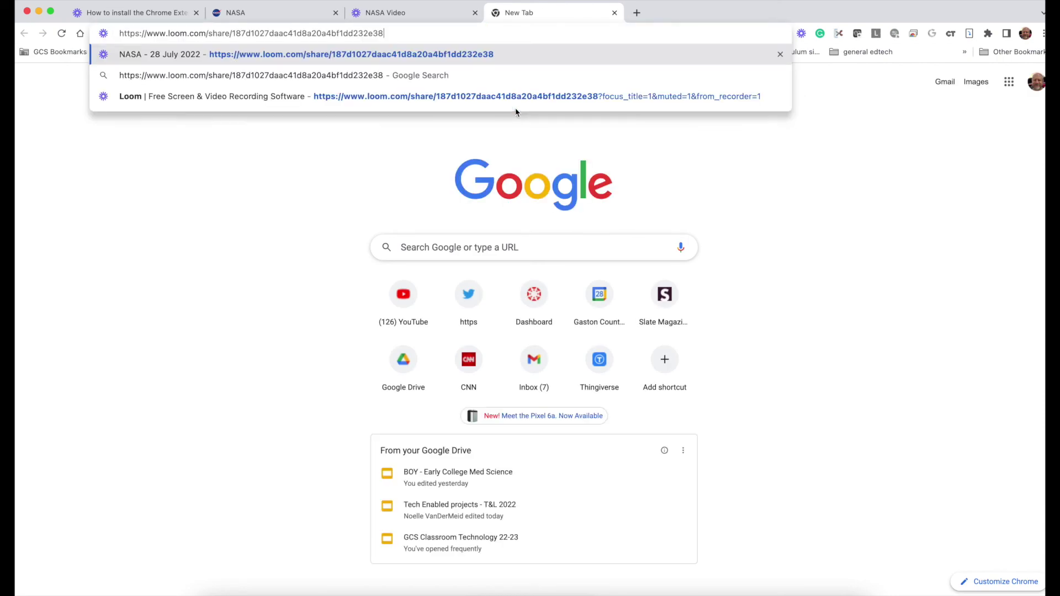
{"action": "key", "text": "Return"}
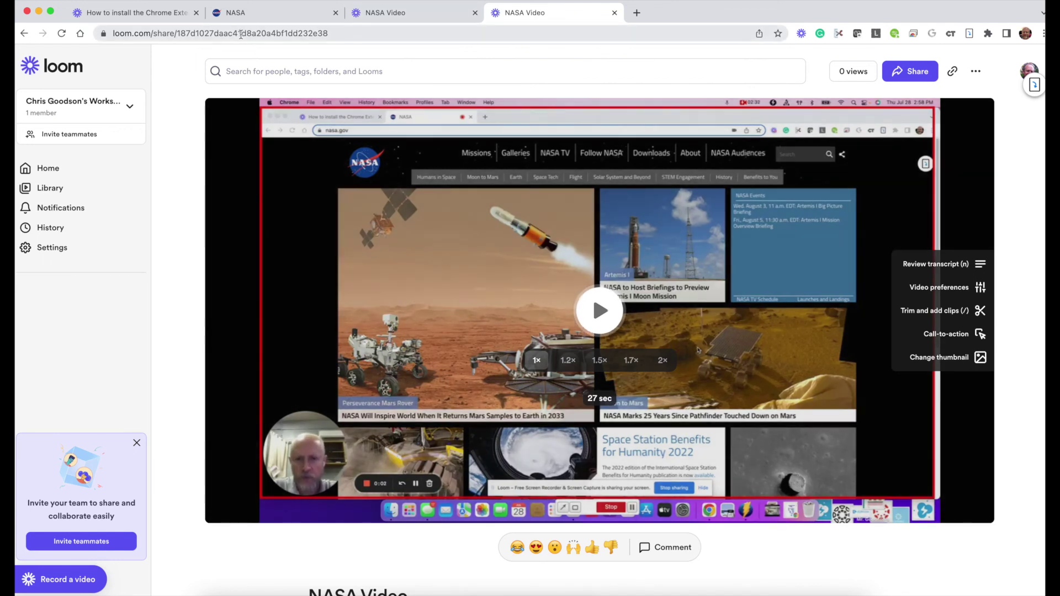
- Select the entire NASA Video share URL in the address bar
{"action": "double_click", "coordinate": [241, 34]}
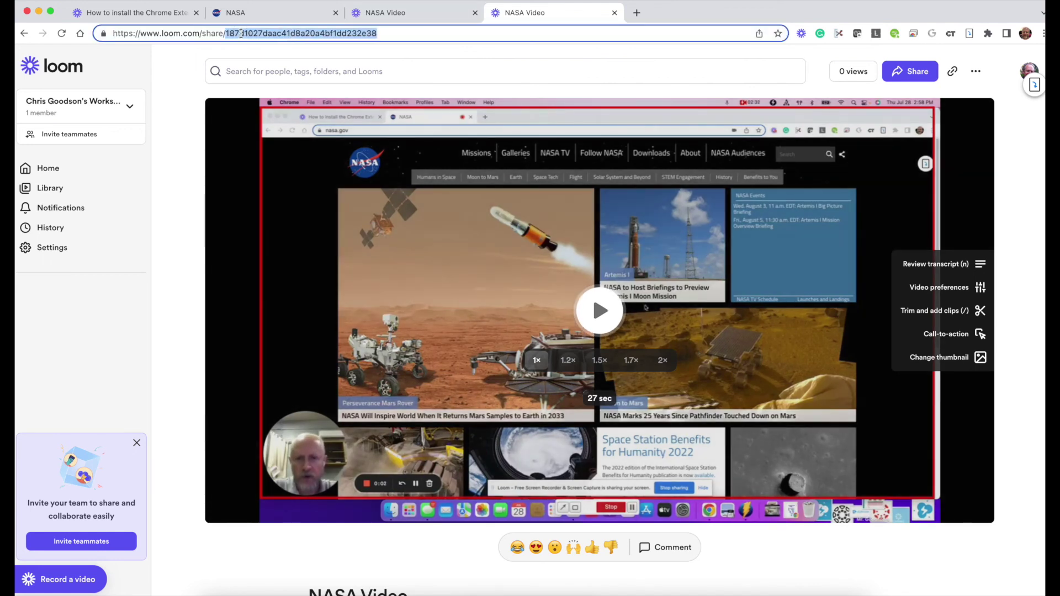
{"action": "triple_click", "coordinate": [184, 34]}
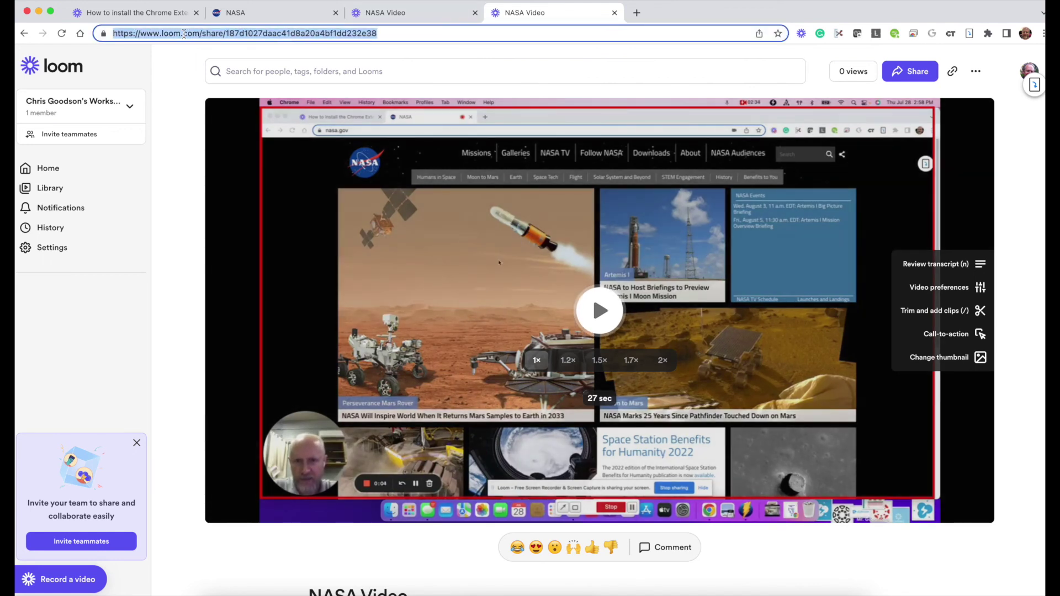